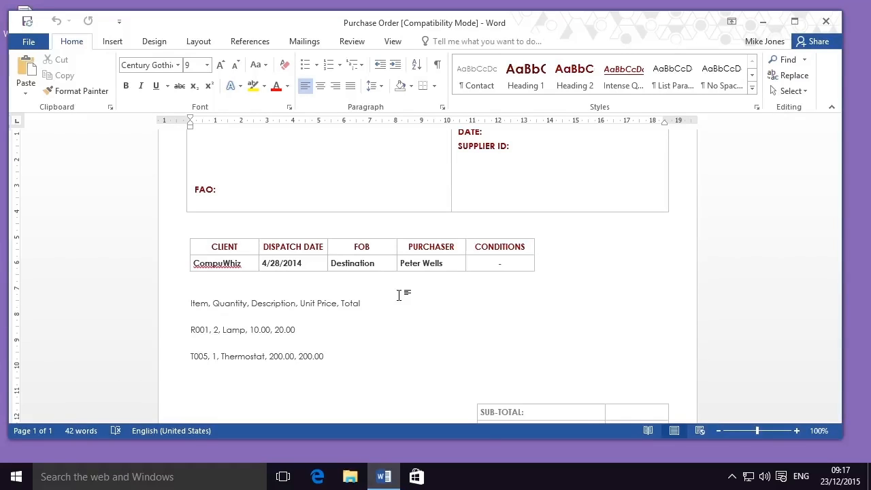
- Insert a table of five columns and three rows on a new line below the comma-separated item text
{"action": "left_click_drag", "start_coordinate": [352, 358], "coordinate": [173, 305]}
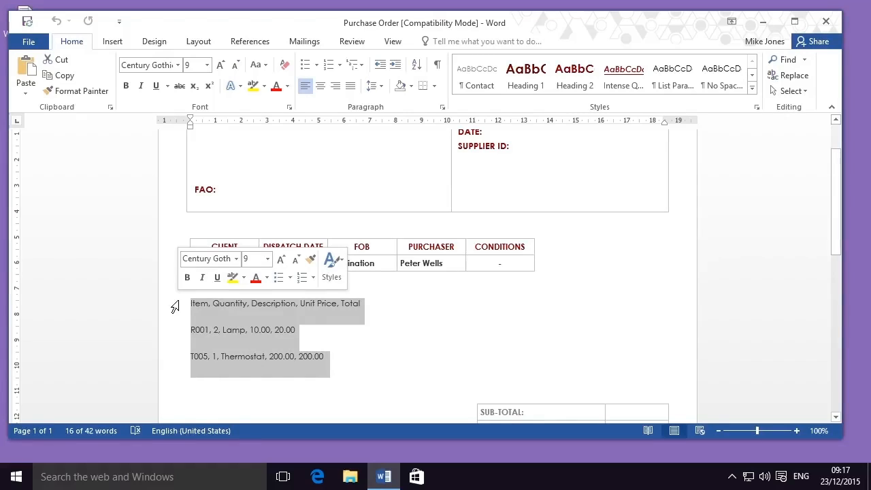
{"action": "left_click", "coordinate": [344, 372]}
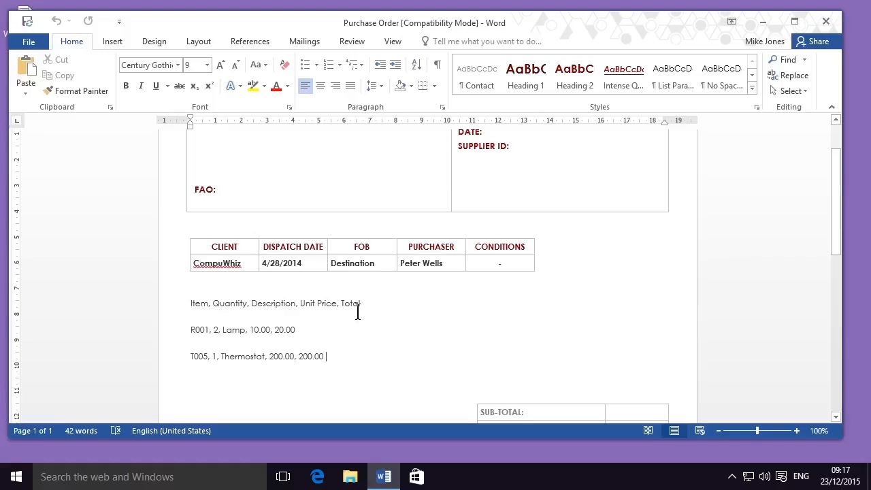
{"action": "key", "text": "Return"}
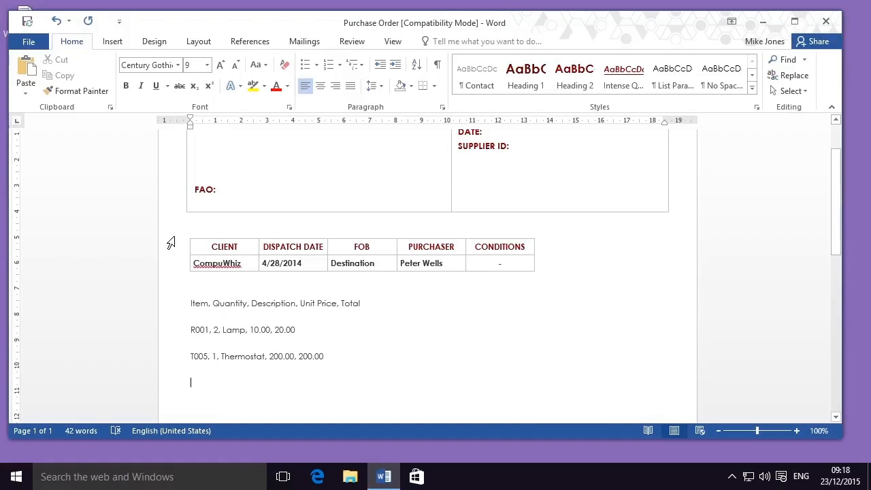
{"action": "left_click", "coordinate": [113, 42]}
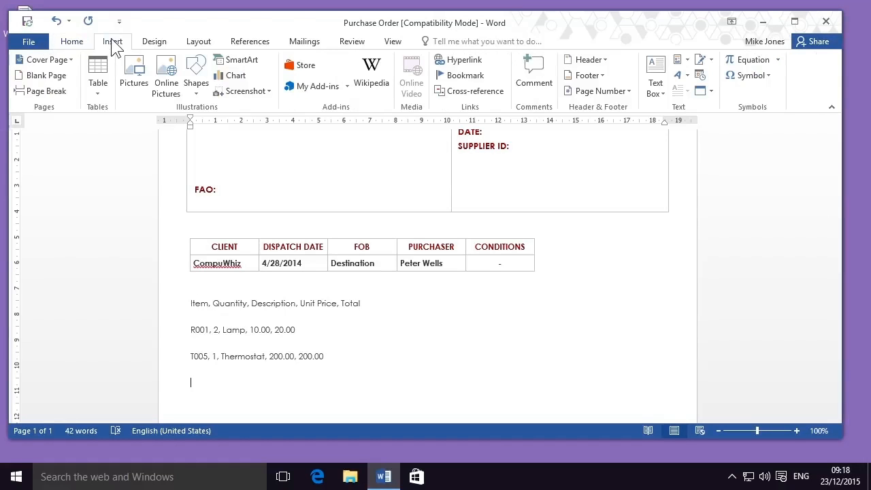
{"action": "left_click", "coordinate": [107, 89]}
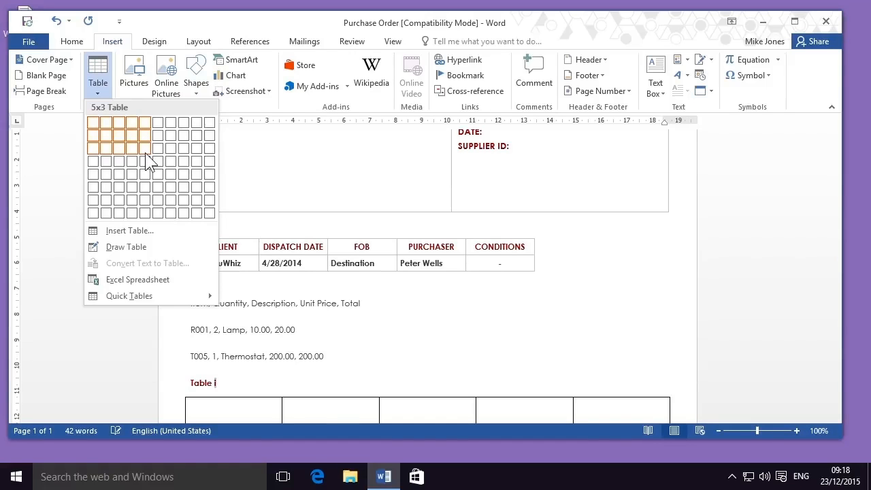
{"action": "key", "text": "Escape"}
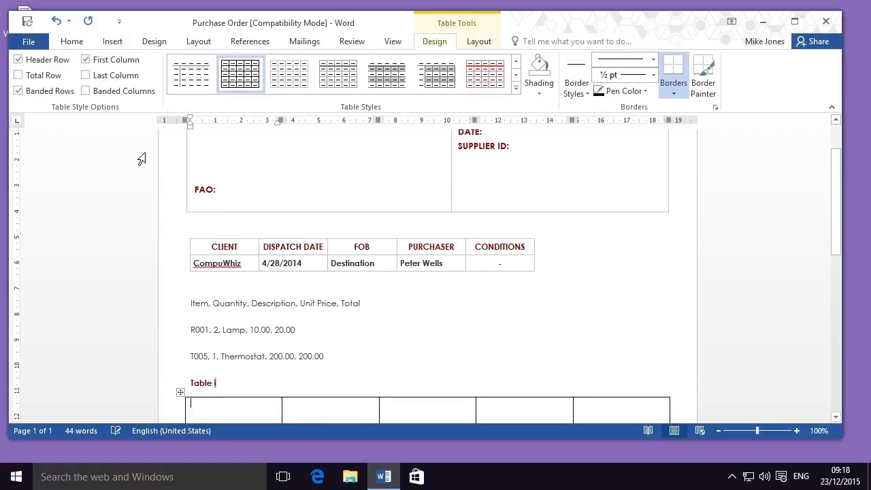
- Fill the new table's header row with Item, Quantity, Description, Unit Price and Total
{"action": "scroll", "coordinate": [141, 159], "scroll_direction": "down", "scroll_amount": 5}
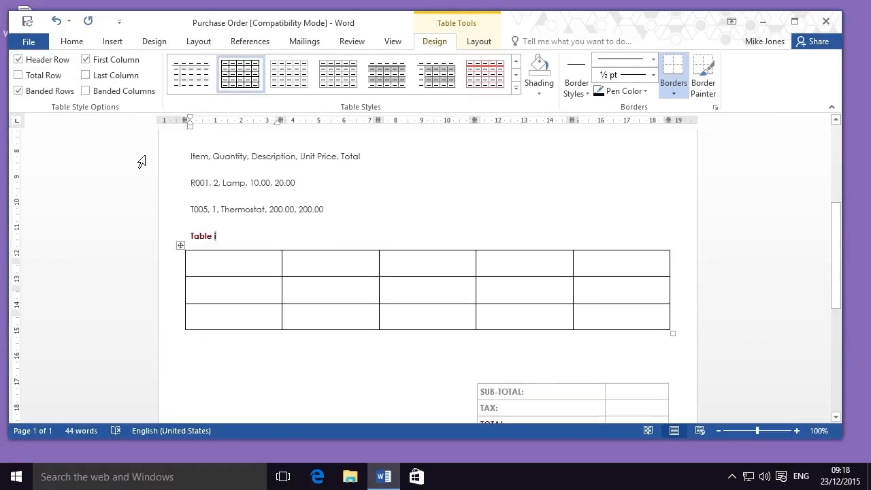
{"action": "scroll", "coordinate": [141, 161], "scroll_direction": "up", "scroll_amount": 1}
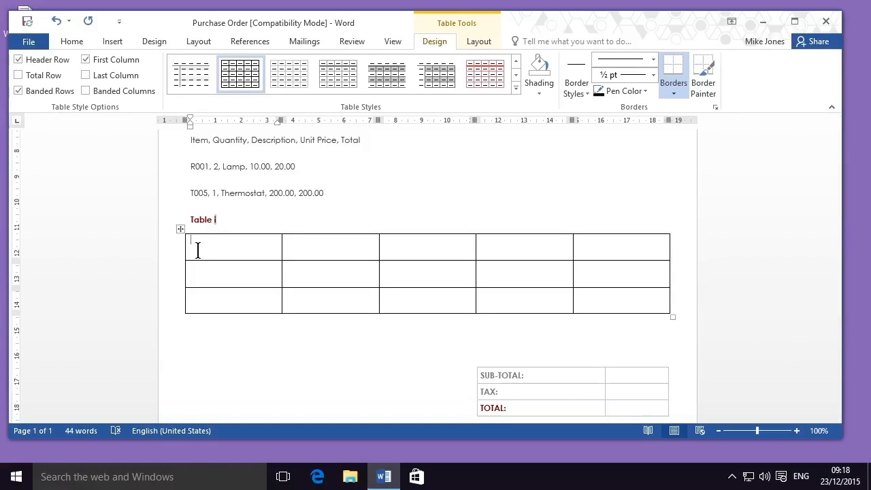
{"action": "type", "text": "Item"}
{"action": "key", "text": "Tab"}
{"action": "type", "text": "Quantity"}
{"action": "key", "text": "Tab"}
{"action": "type", "text": "Description"}
{"action": "key", "text": "Tab"}
{"action": "type", "text": "Unit Price"}
{"action": "key", "text": "Tab"}
{"action": "type", "text": "Total"}
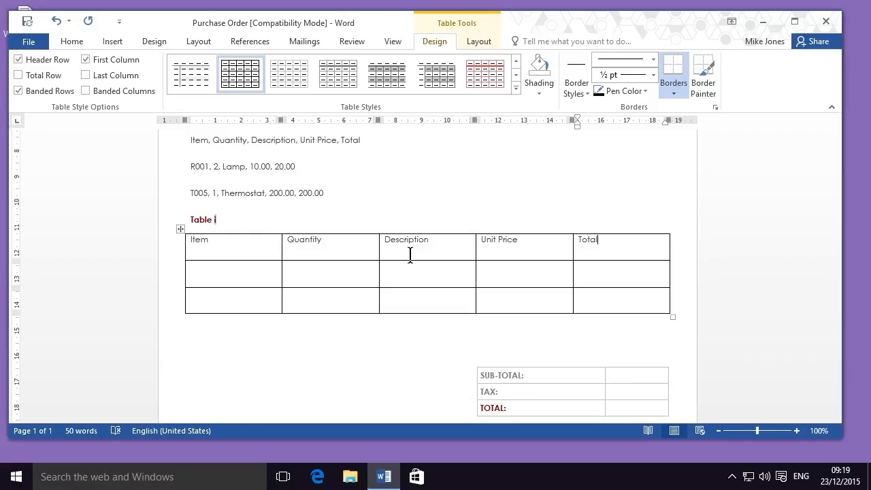
{"action": "key", "text": "Tab"}
{"action": "key", "text": "shift+Tab"}
{"action": "key", "text": "shift+Tab"}
{"action": "key", "text": "shift+Tab"}
{"action": "key", "text": "Tab"}
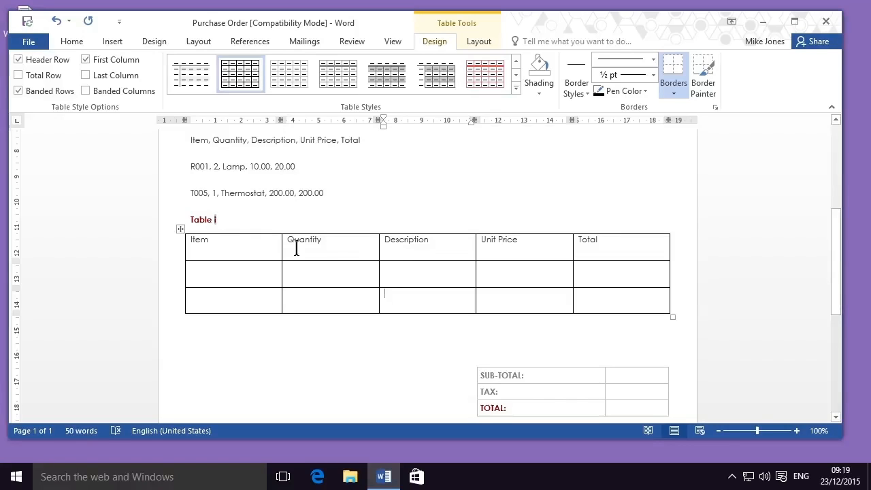
- Fill the table's second row with R001, 2, Lamp, 10.00 and 20.00
{"action": "left_click", "coordinate": [260, 269]}
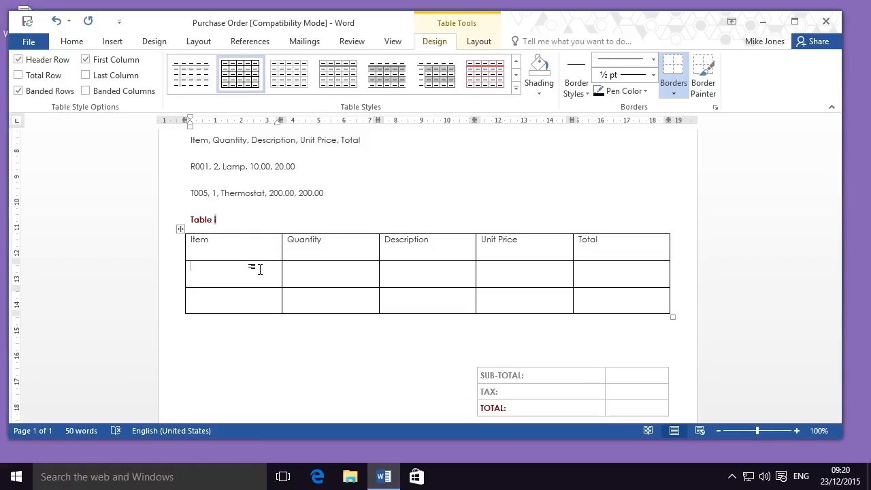
{"action": "type", "text": "R001"}
{"action": "key", "text": "Tab"}
{"action": "type", "text": "2"}
{"action": "key", "text": "Tab"}
{"action": "type", "text": "Lamp"}
{"action": "key", "text": "Tab"}
{"action": "type", "text": "1"}
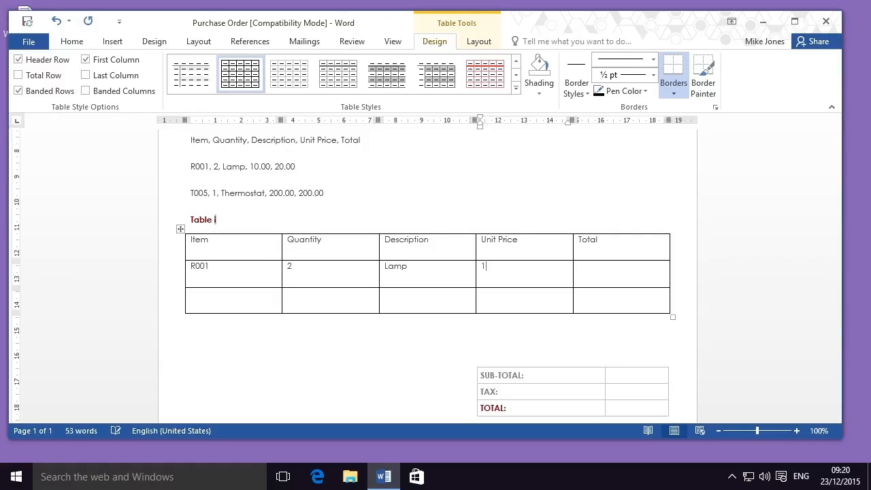
{"action": "type", "text": "0.00"}
{"action": "key", "text": "Tab"}
{"action": "type", "text": "20.00"}
- Fill the table's third row with T005, 1, Thermostat, 200.00 and 200.00
{"action": "key", "text": "Left"}
{"action": "key", "text": "Left"}
{"action": "key", "text": "Left"}
{"action": "key", "text": "Left"}
{"action": "type", "text": "T005"}
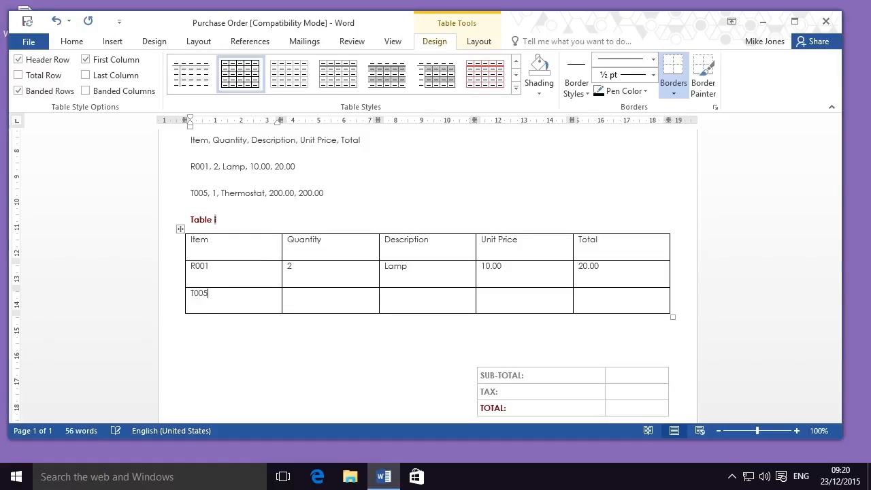
{"action": "key", "text": "Tab"}
{"action": "type", "text": "1"}
{"action": "key", "text": "Tab"}
{"action": "type", "text": "Thermostat"}
{"action": "key", "text": "Tab"}
{"action": "type", "text": "200.00"}
{"action": "key", "text": "Tab"}
{"action": "type", "text": "200.00"}
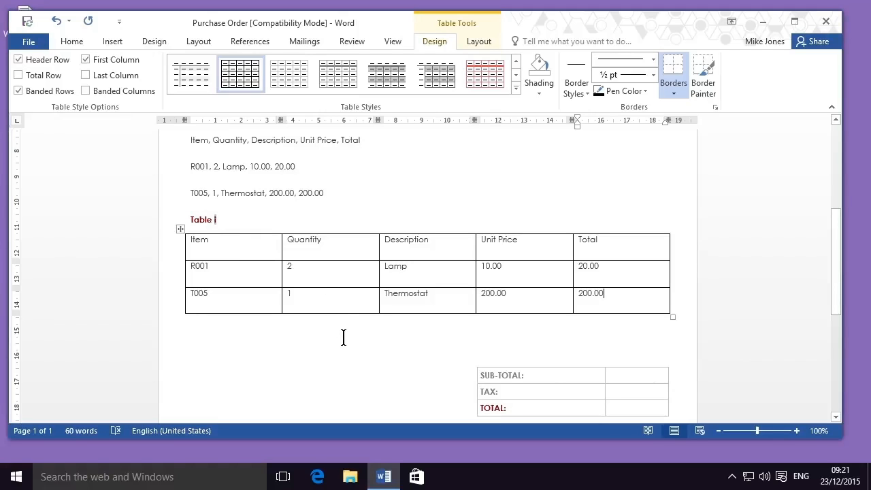
- Convert the three comma-separated item lines into a five-column table, separating text at commas and using a fixed column width
{"action": "scroll", "coordinate": [343, 337], "scroll_direction": "up", "scroll_amount": 1}
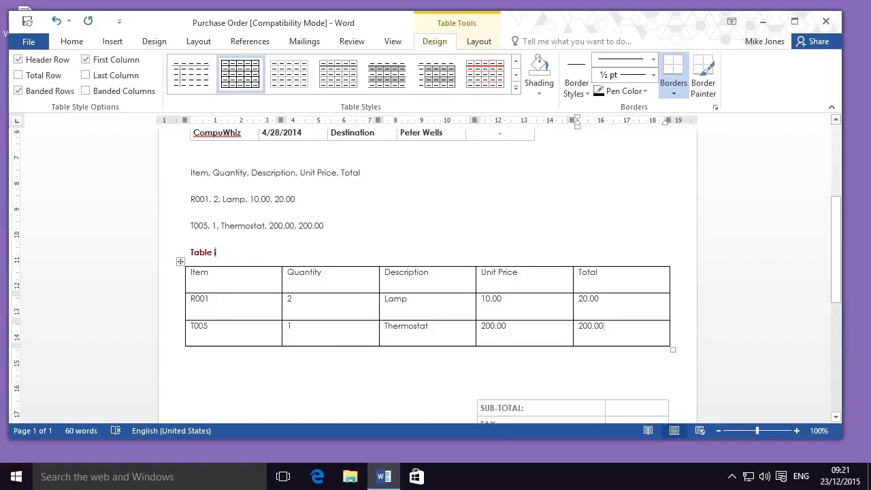
{"action": "left_click_drag", "start_coordinate": [336, 226], "coordinate": [190, 176]}
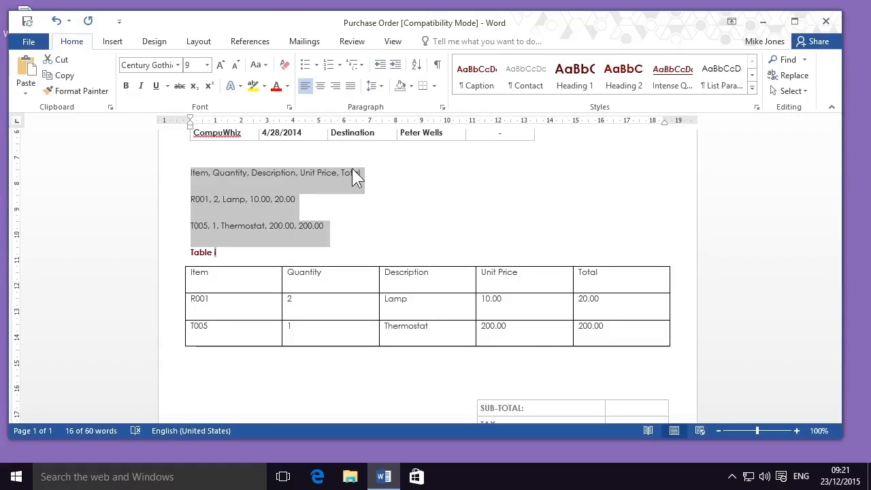
{"action": "left_click", "coordinate": [114, 45]}
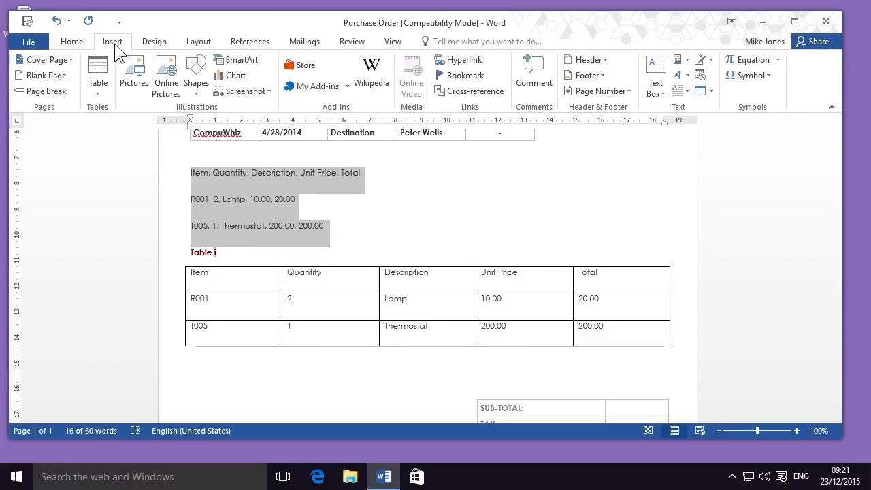
{"action": "left_click", "coordinate": [106, 95]}
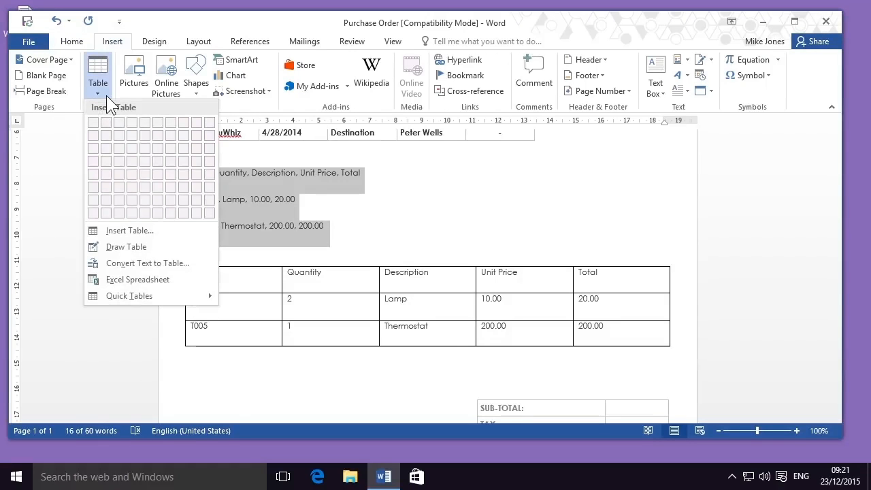
{"action": "left_click", "coordinate": [104, 266]}
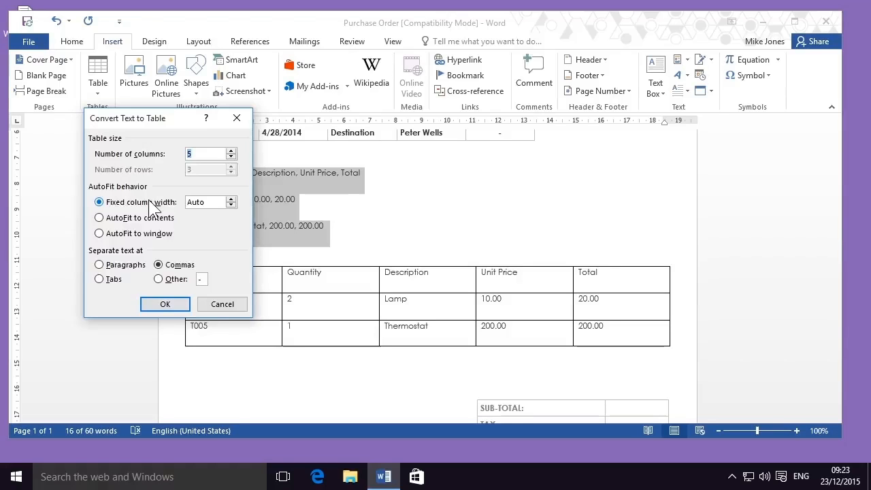
{"action": "left_click", "coordinate": [230, 200]}
{"action": "left_click", "coordinate": [230, 199]}
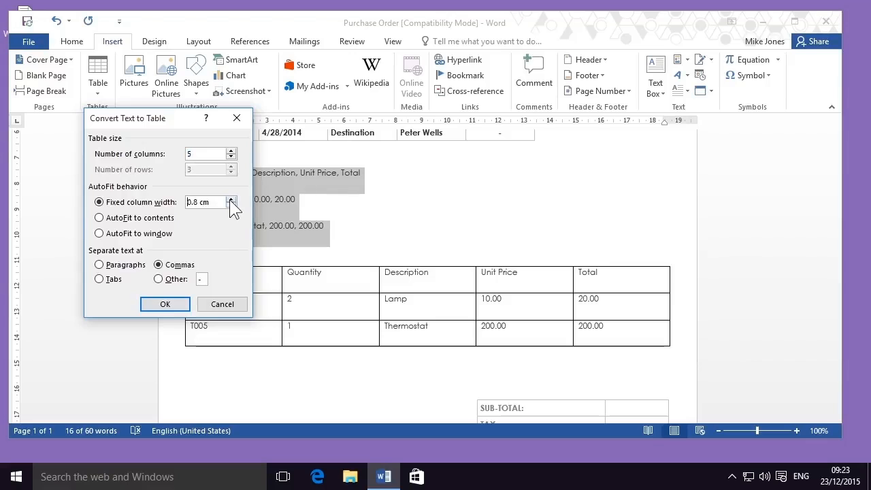
{"action": "left_click", "coordinate": [231, 199]}
{"action": "left_click", "coordinate": [230, 199]}
{"action": "left_click", "coordinate": [230, 199]}
{"action": "left_click", "coordinate": [230, 200]}
{"action": "left_click", "coordinate": [230, 199]}
{"action": "left_click", "coordinate": [231, 199]}
{"action": "left_click", "coordinate": [231, 199]}
{"action": "left_click", "coordinate": [231, 200]}
{"action": "left_click", "coordinate": [164, 306]}
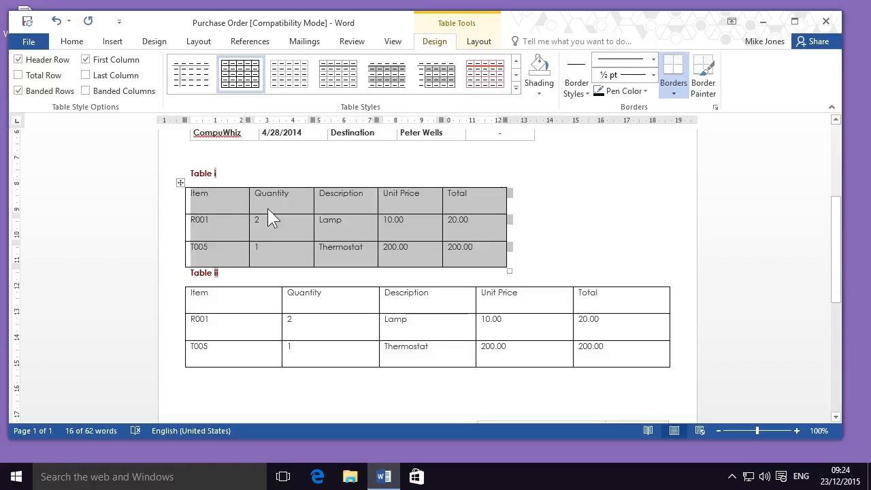
- Delete the manually filled table under the Table ii caption and one of the blank lines below it
{"action": "left_click", "coordinate": [539, 193]}
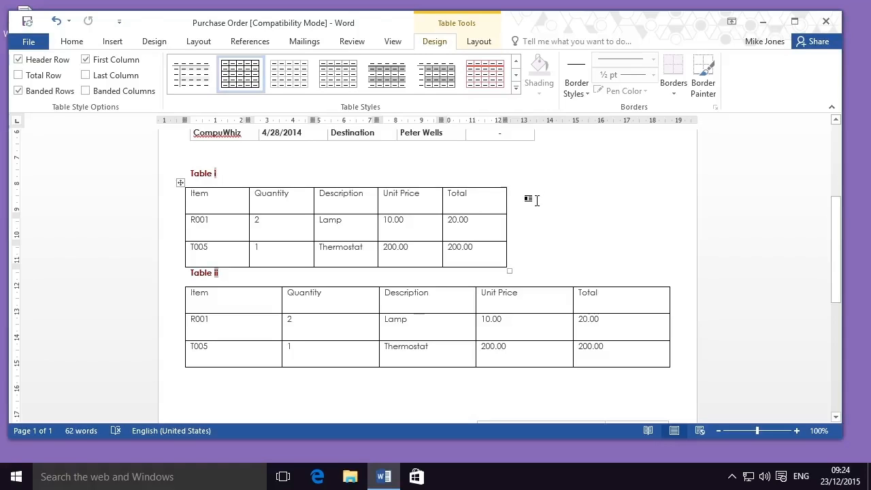
{"action": "left_click", "coordinate": [522, 309]}
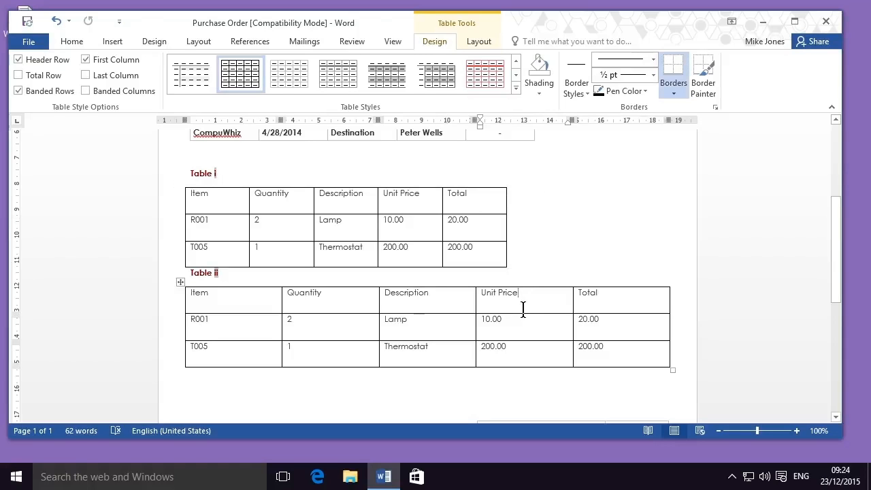
{"action": "left_click", "coordinate": [182, 284]}
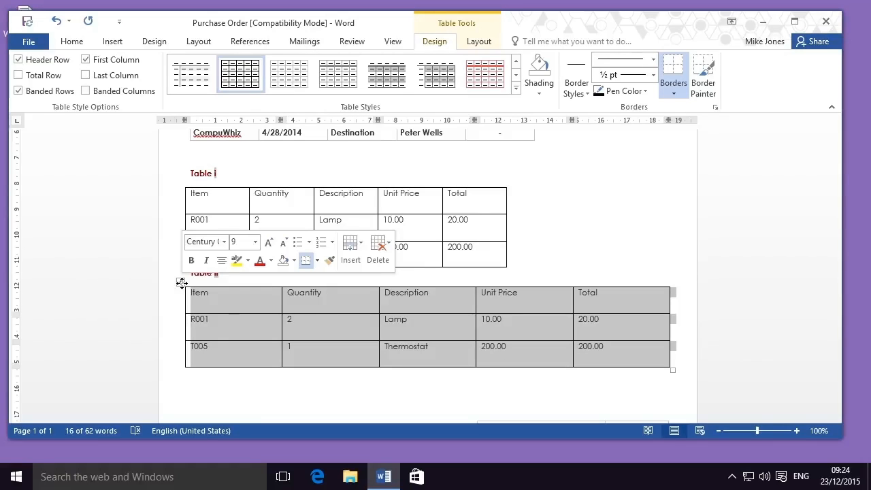
{"action": "key", "text": "BackSpace"}
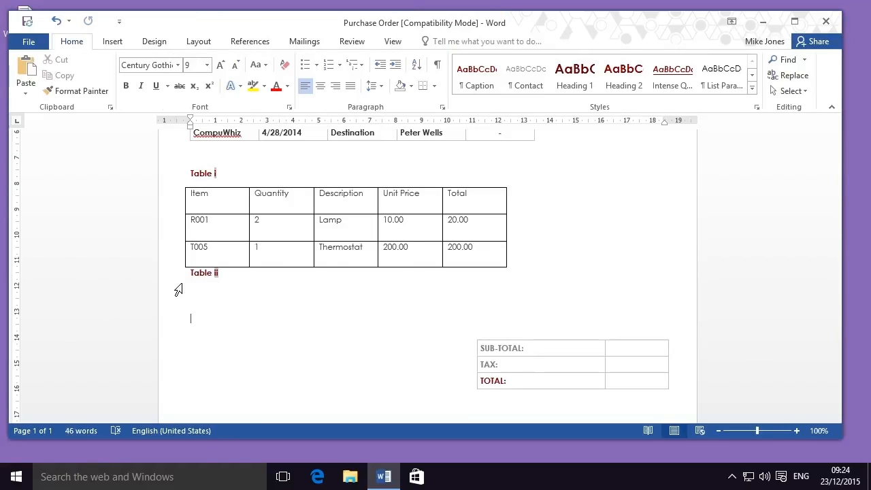
{"action": "key", "text": "BackSpace"}
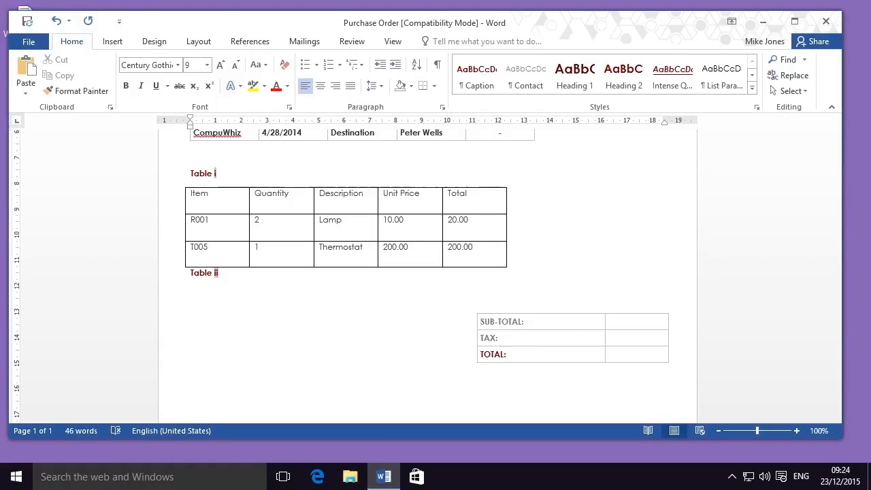